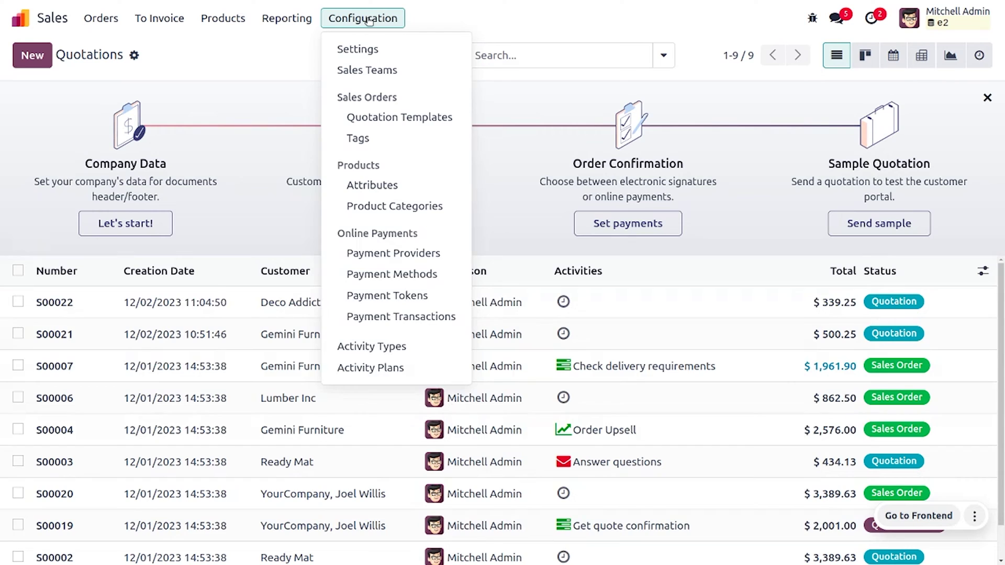
Open the Sales settings and check the Sale Warnings option under Quotations & Orders.
click(373, 48)
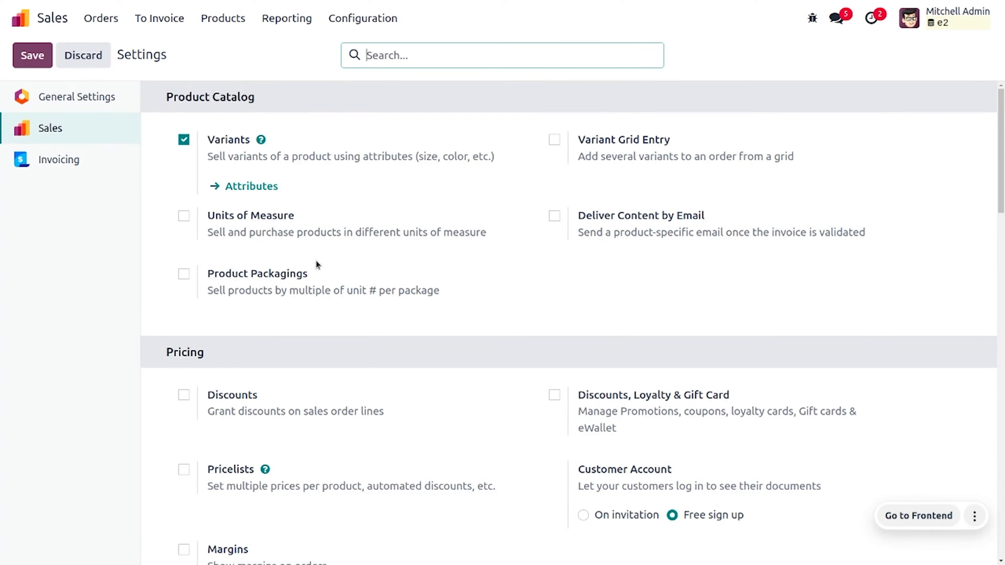
scroll(988, 203, down, 8)
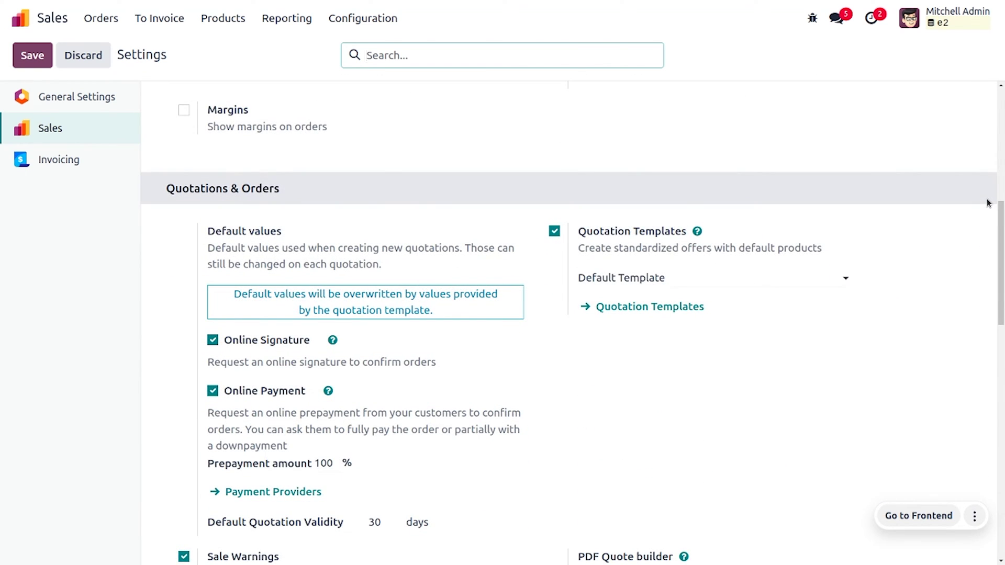
scroll(988, 203, down, 2)
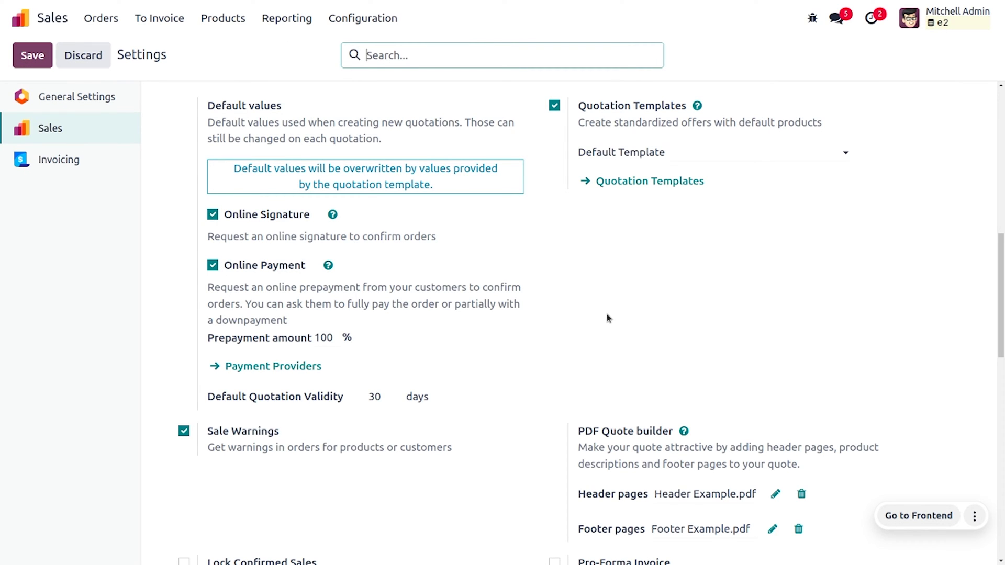
Open the Acoustic Bloc Screens product and inspect the choices for its warning when selling, leaving No Message selected.
click(223, 18)
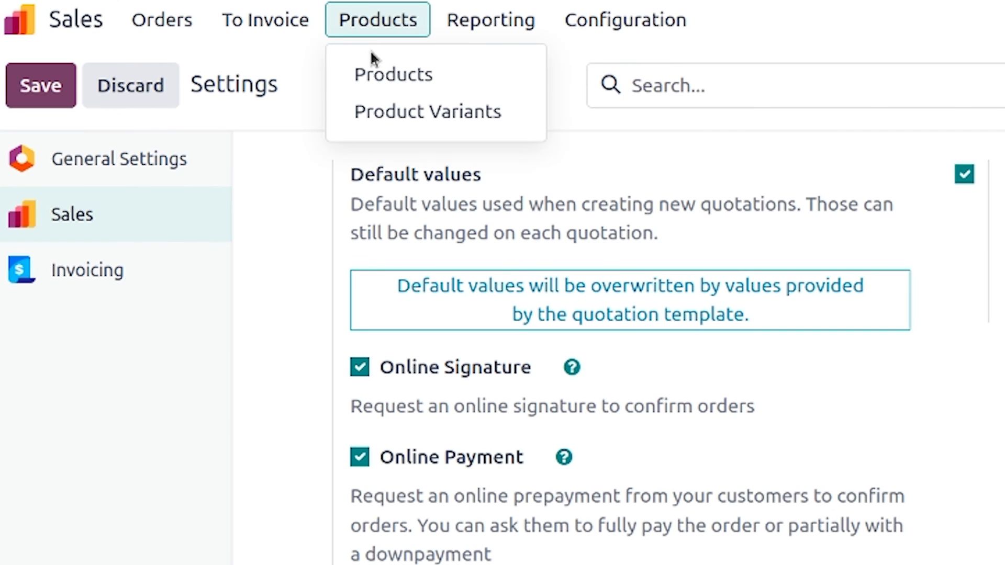
click(226, 47)
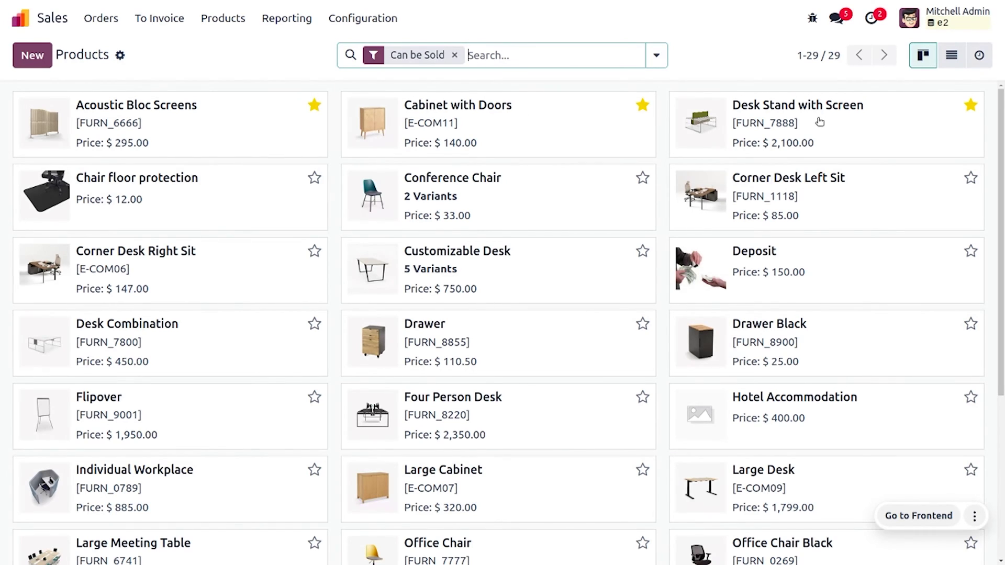
click(249, 120)
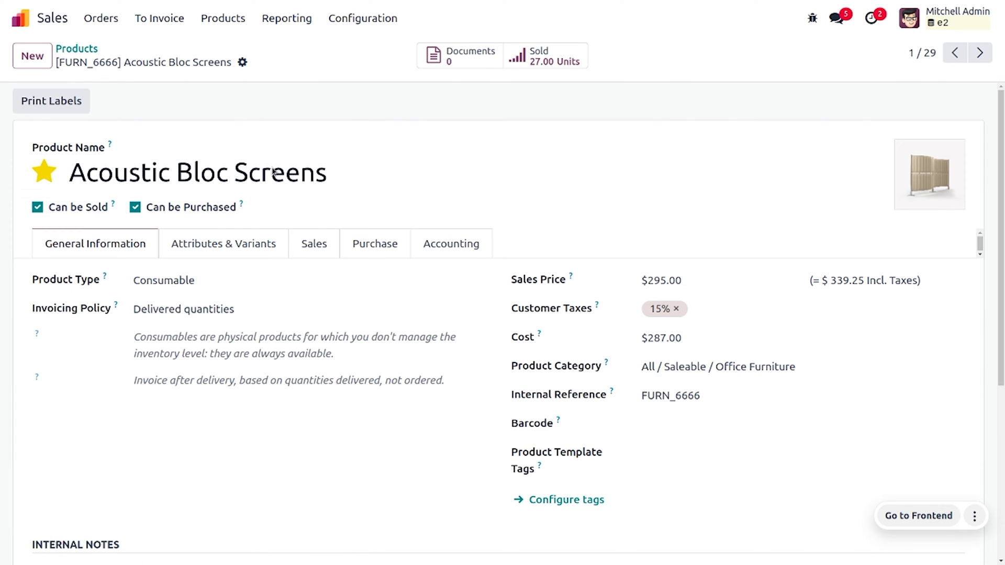
click(301, 249)
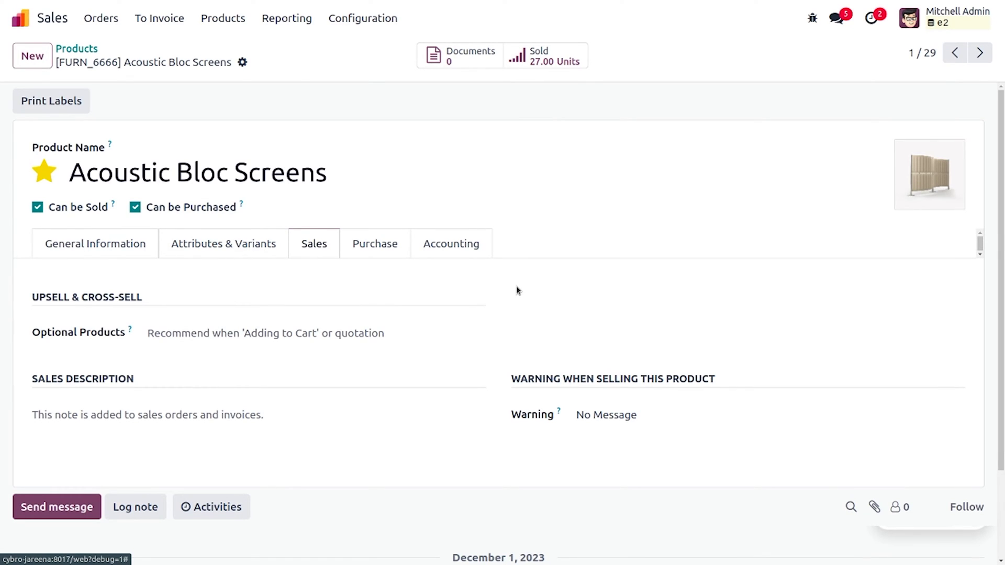
click(630, 415)
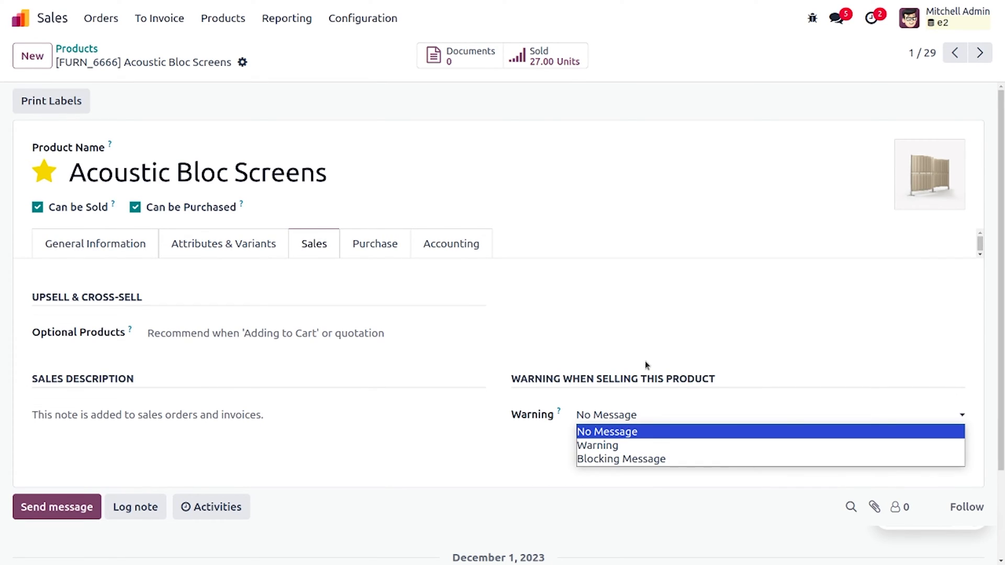
click(639, 412)
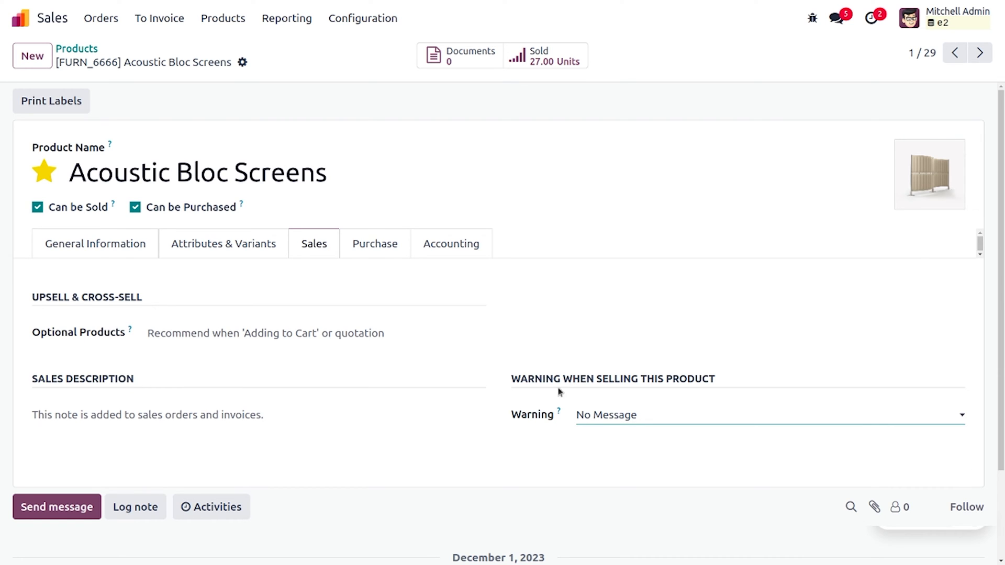
Review the sales warning settings of the products Cabinet with Doors and Desk Stand with Screen.
click(95, 49)
click(482, 103)
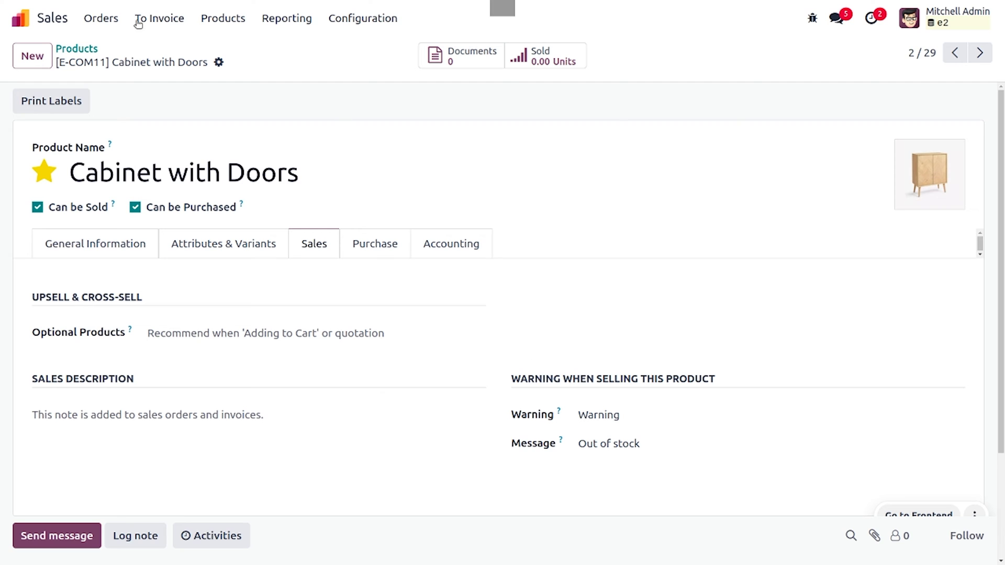
click(88, 51)
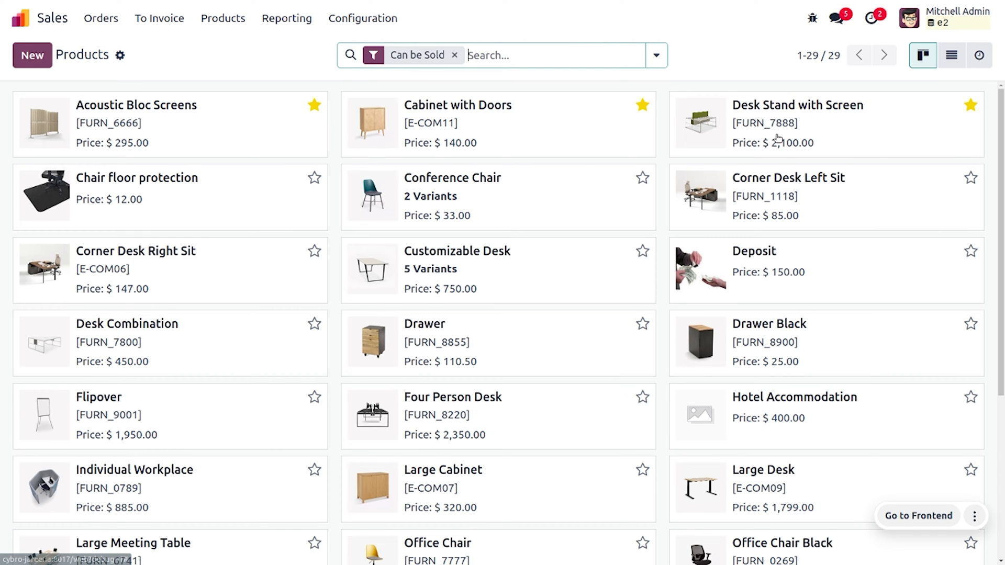
click(858, 120)
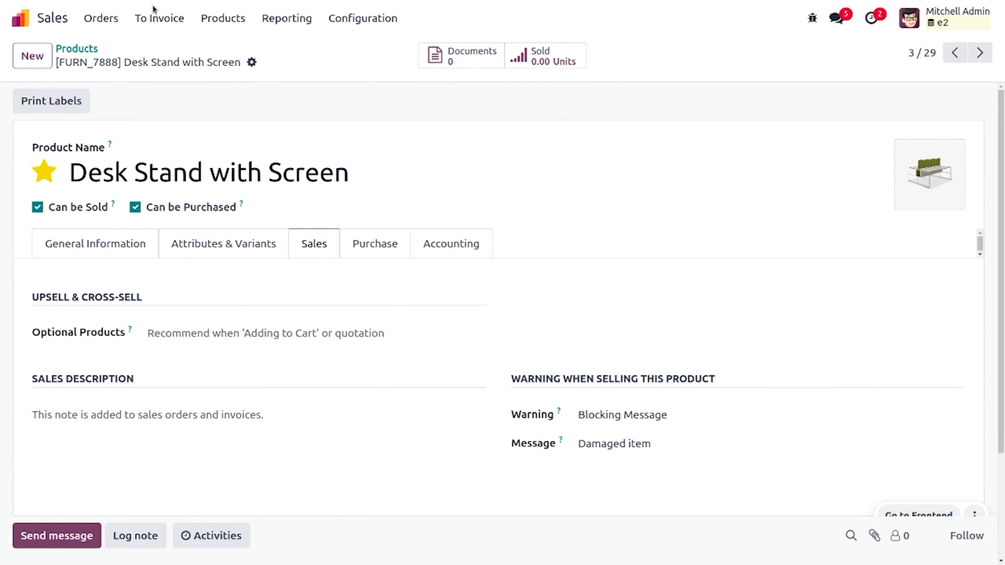
List all customers without the Customer Invoices filter and check the sales order warning in Deco Addict's internal notes.
click(101, 22)
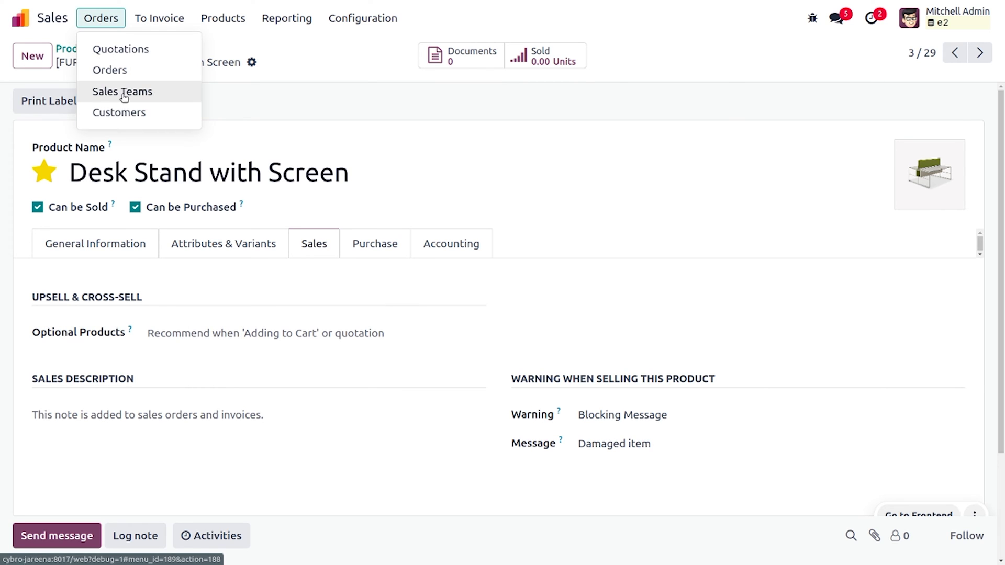
click(125, 112)
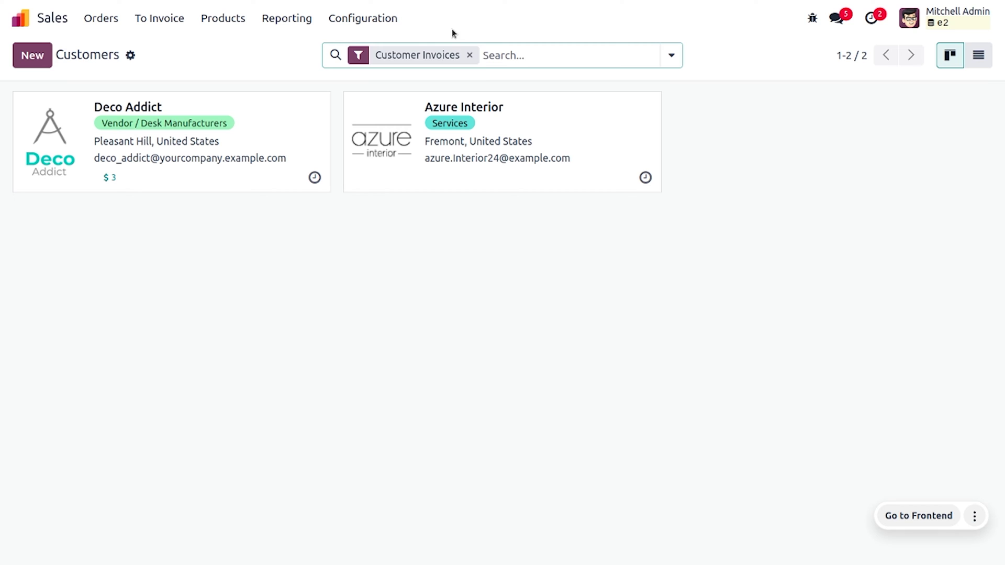
click(471, 56)
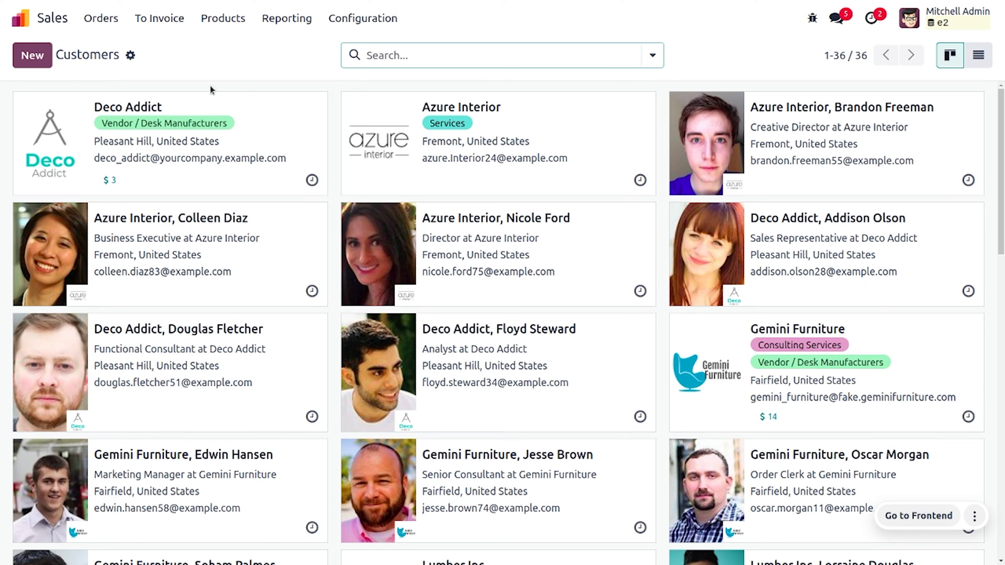
click(157, 108)
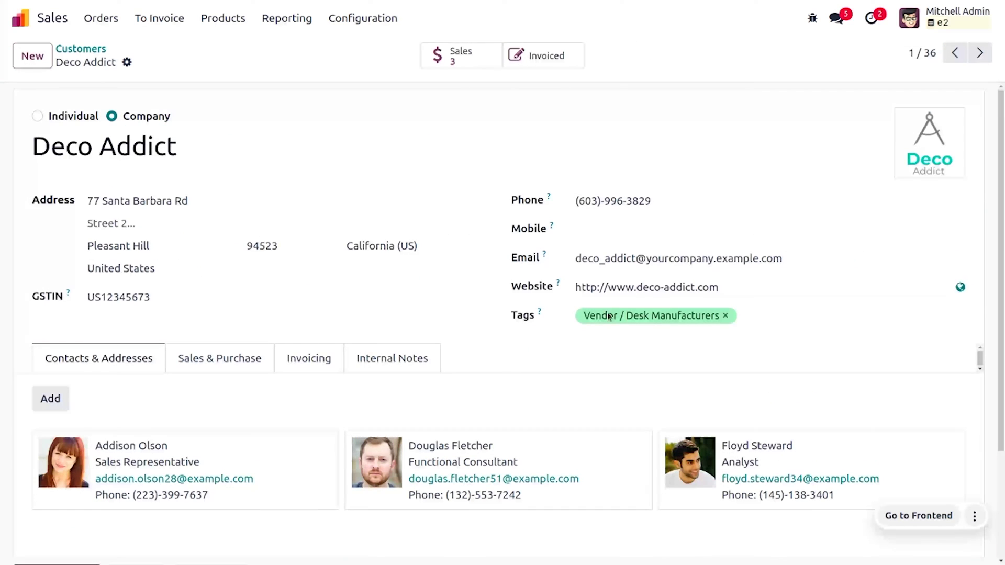
click(400, 355)
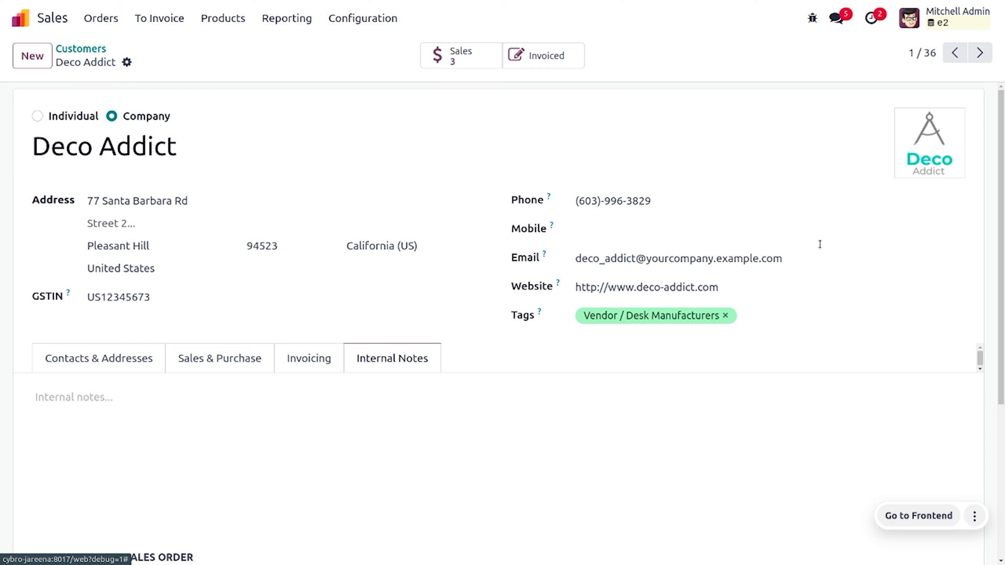
scroll(825, 237, down, 3)
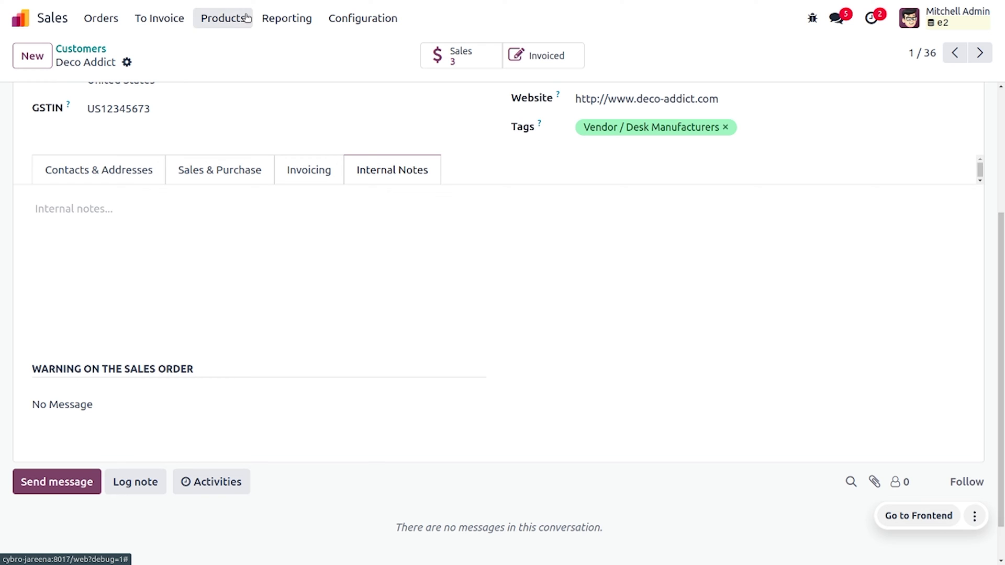
Review the sales order warnings set for the customers Azure Interior and Gemini Furniture.
click(81, 49)
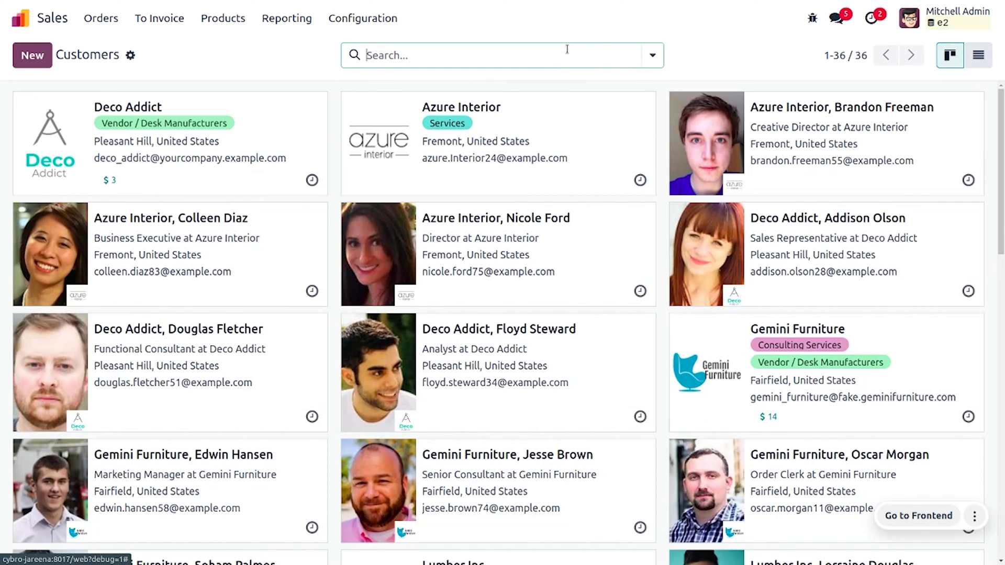
click(485, 105)
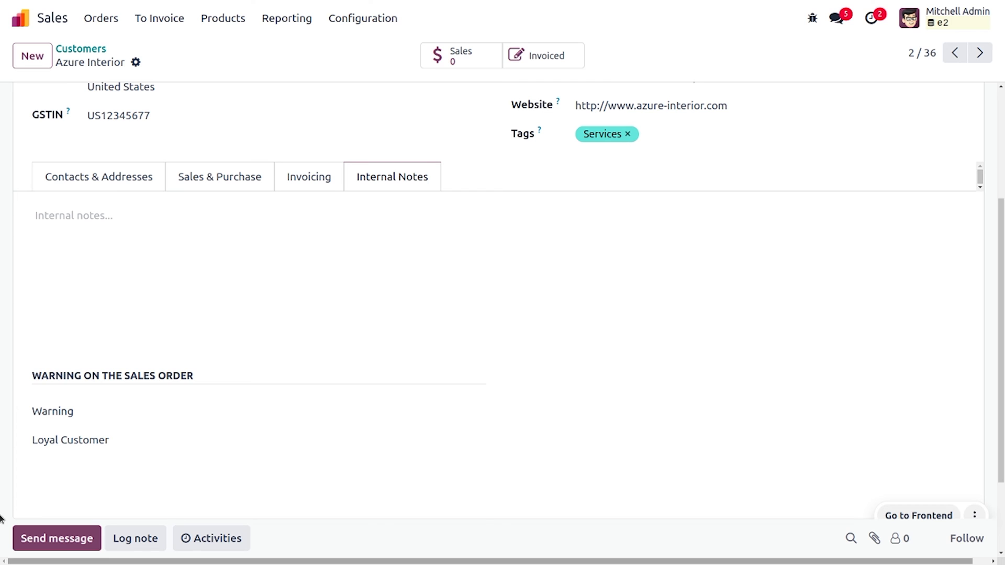
click(78, 50)
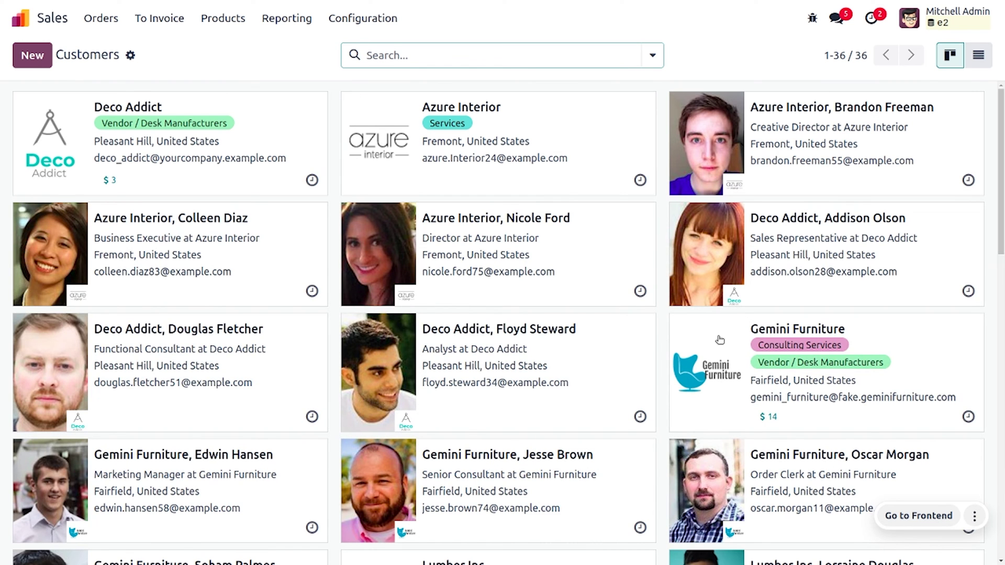
click(787, 328)
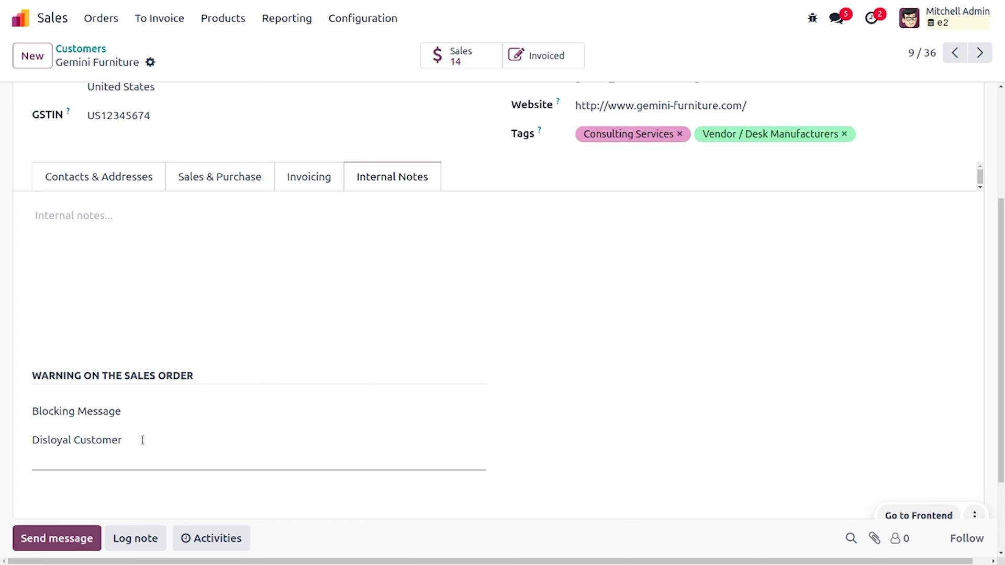
Create a new quotation for the customer Deco Addict.
click(120, 21)
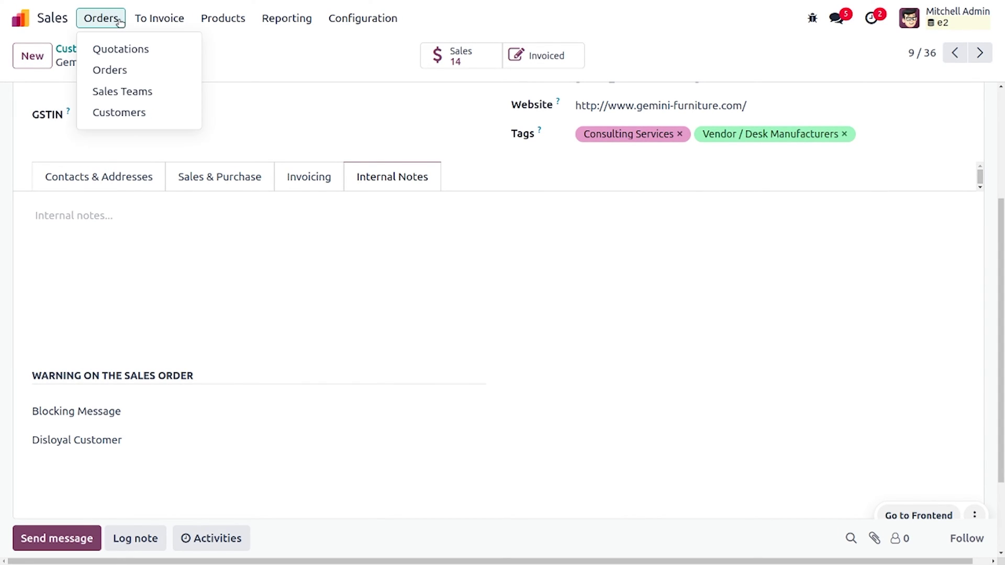
click(126, 51)
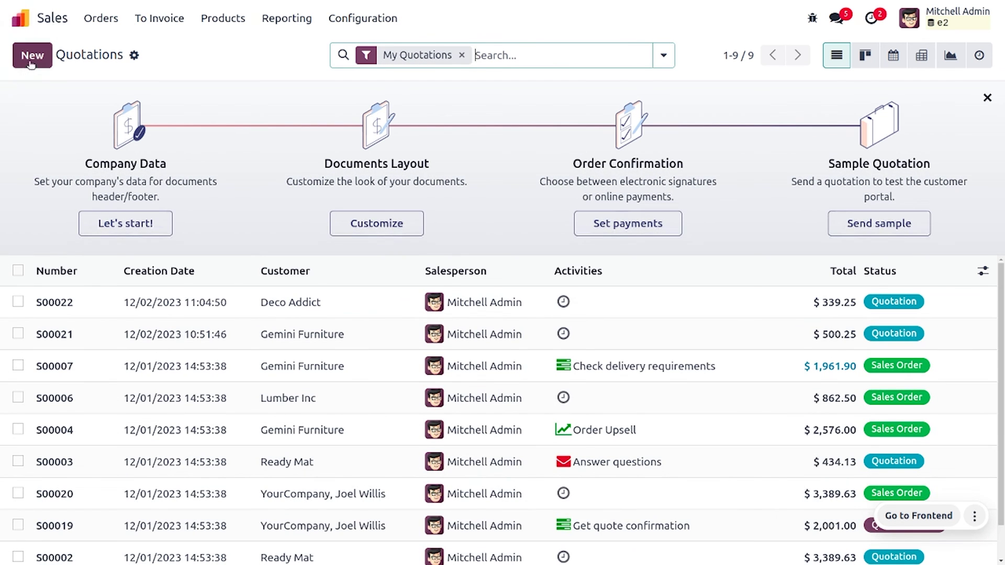
click(32, 57)
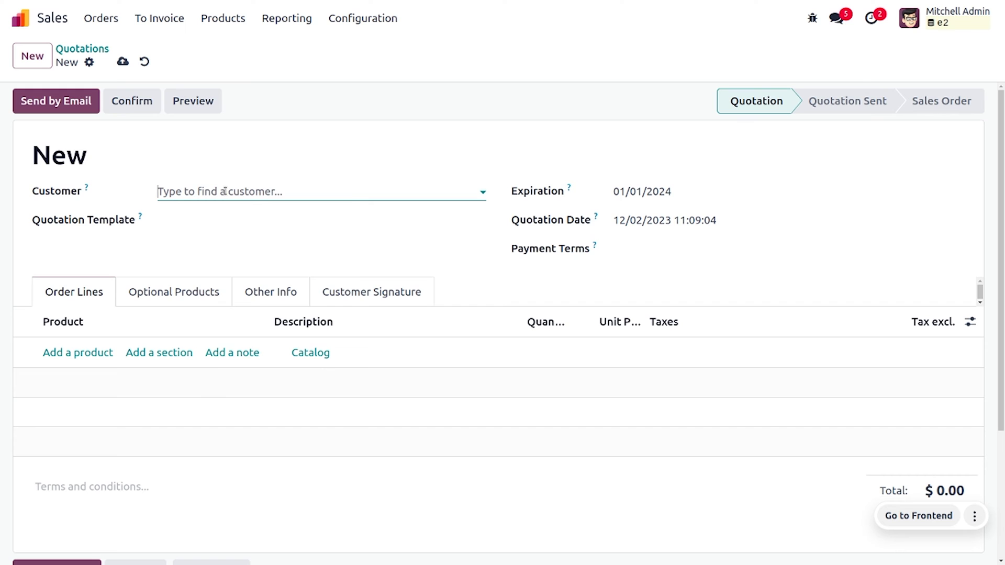
click(224, 191)
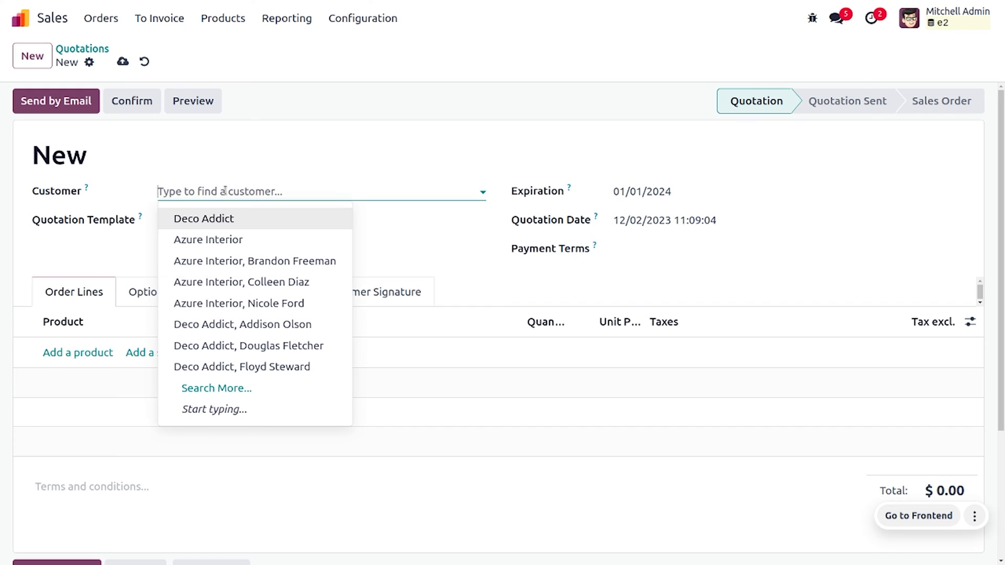
click(224, 216)
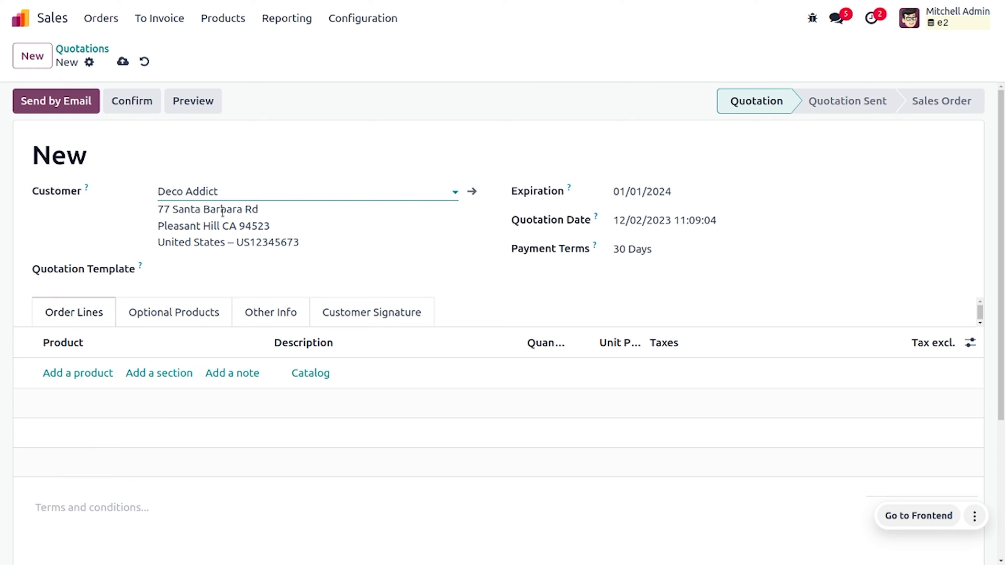
Add Acoustic Bloc Screens and Cabinet with Doors to the quotation's order lines, dismissing the product warning.
click(69, 373)
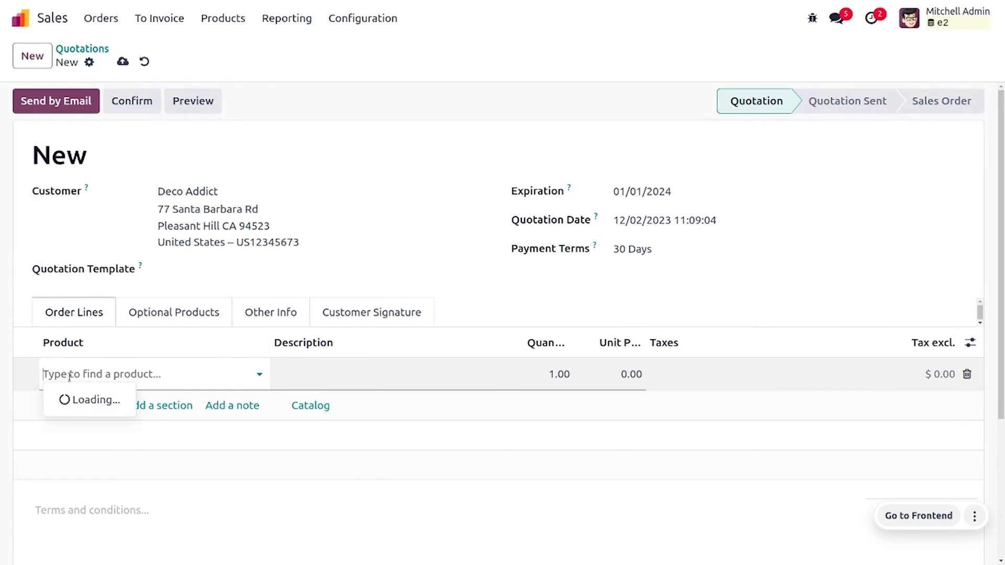
click(175, 159)
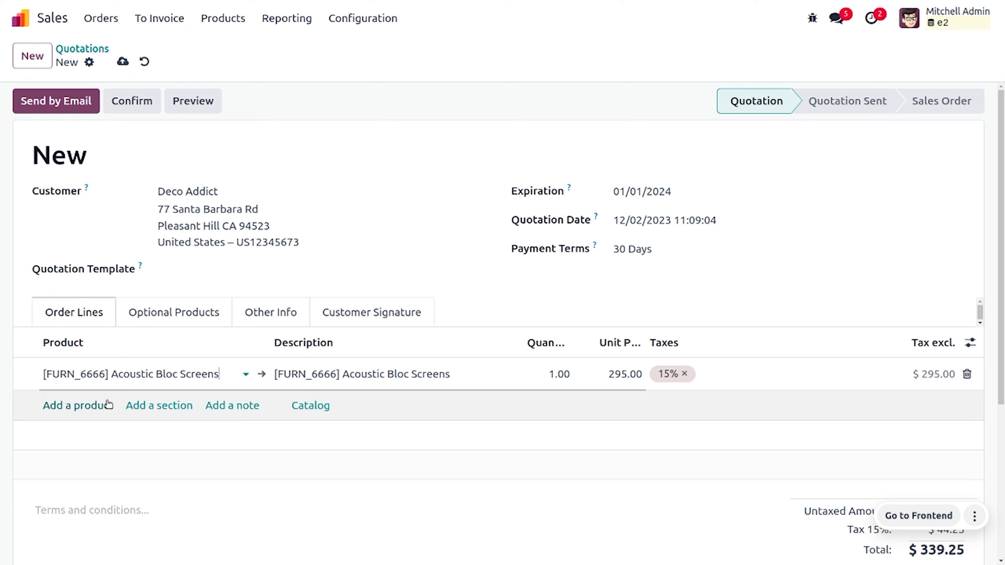
click(90, 406)
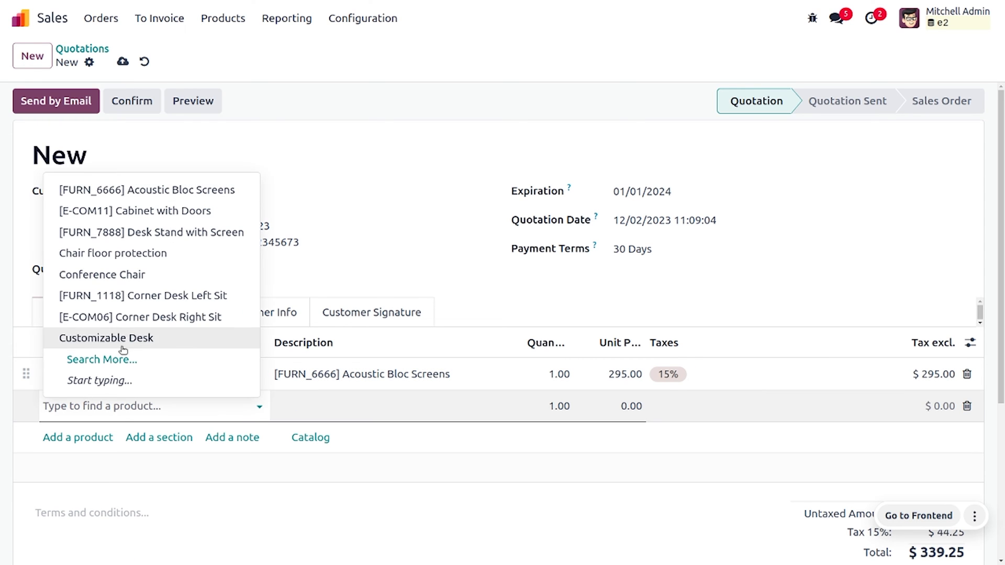
click(173, 210)
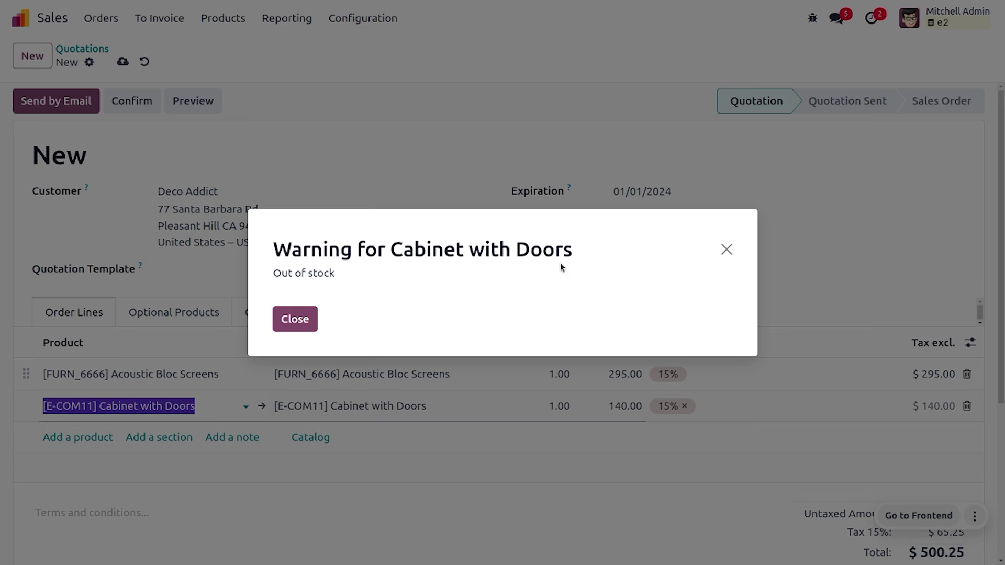
click(727, 247)
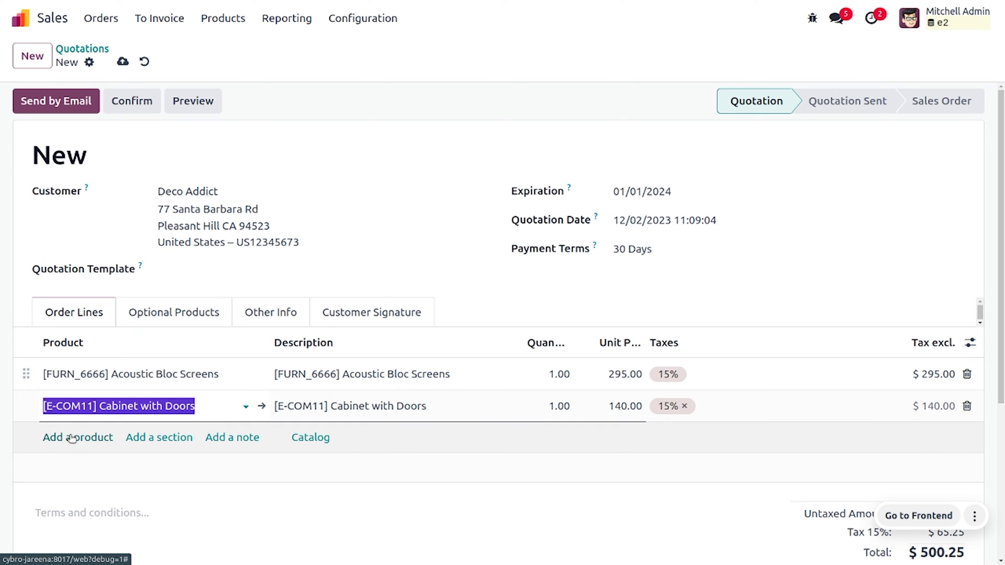
Try to add Desk Stand with Screen as a third order line and dismiss its warning.
click(71, 439)
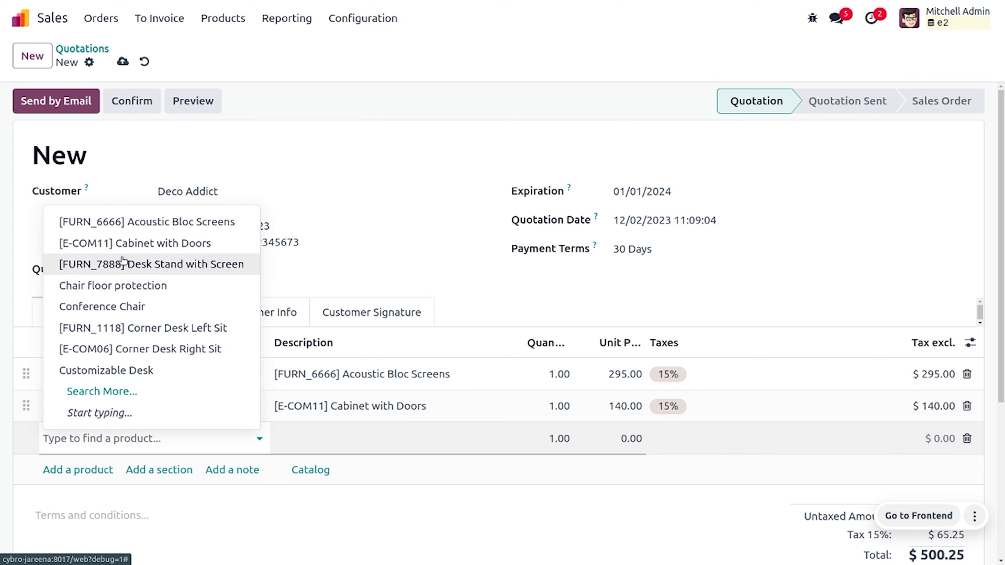
click(123, 263)
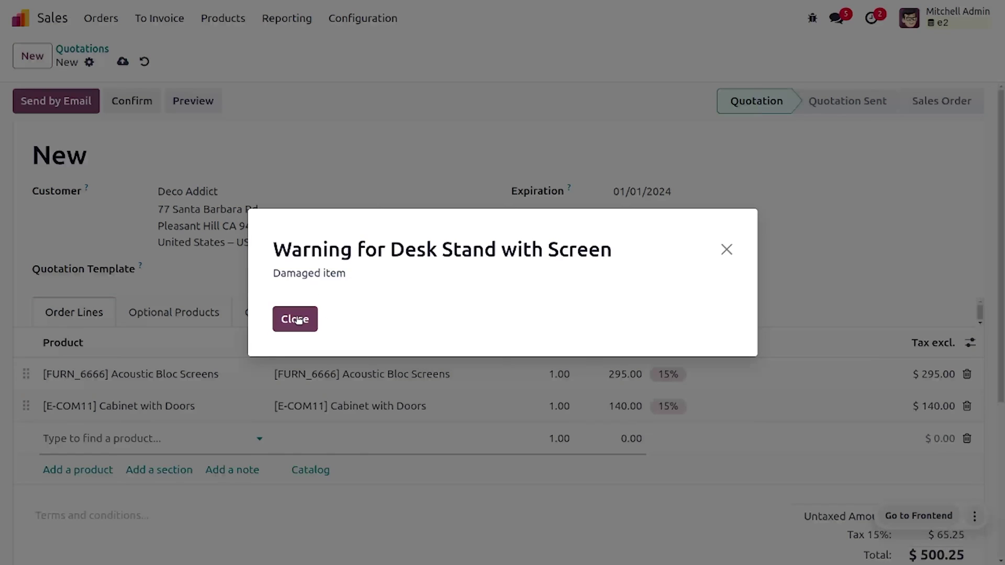
click(728, 248)
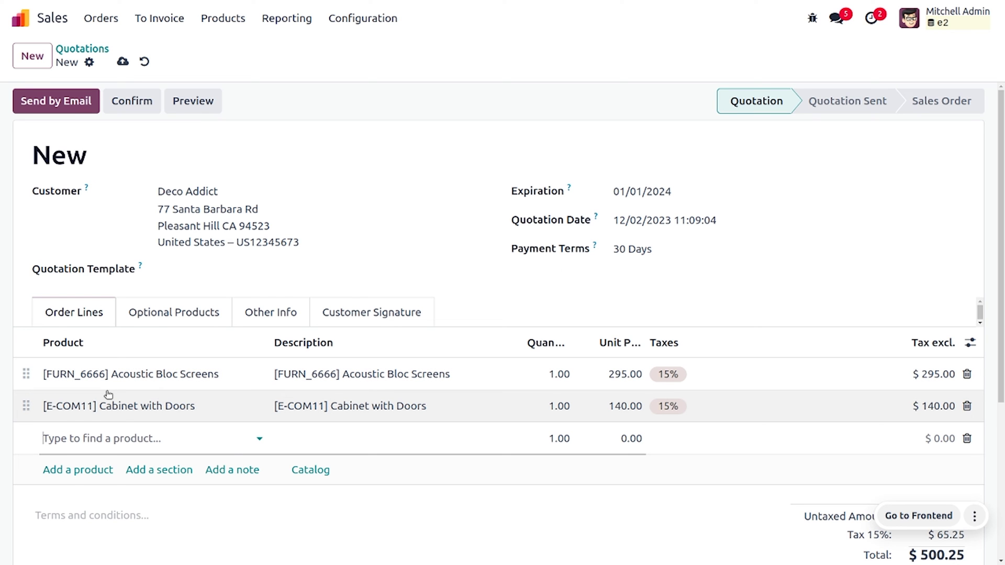
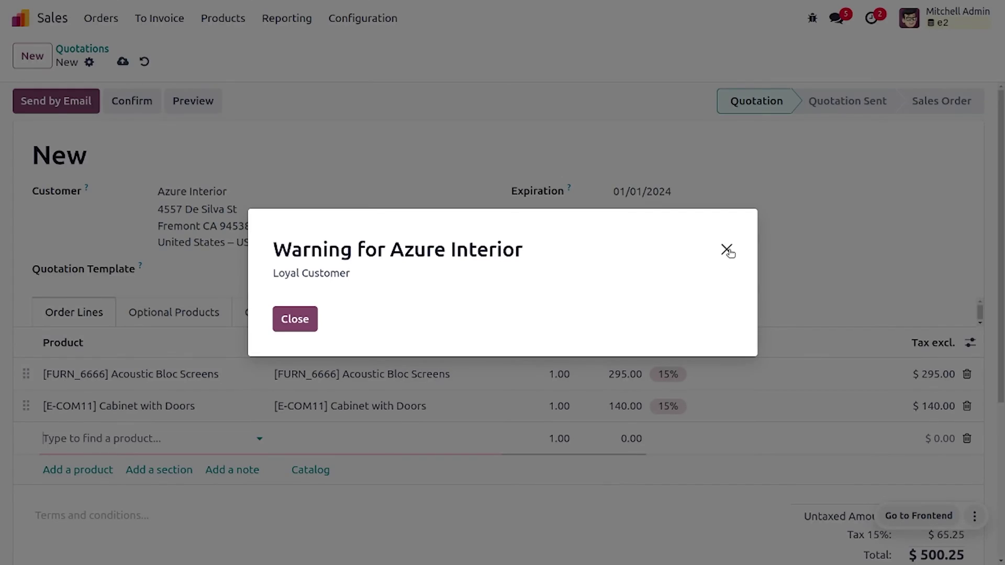
Dismiss the Azure Interior warning, then try to change the quotation's customer to Gemini Furniture and close its warning.
click(727, 250)
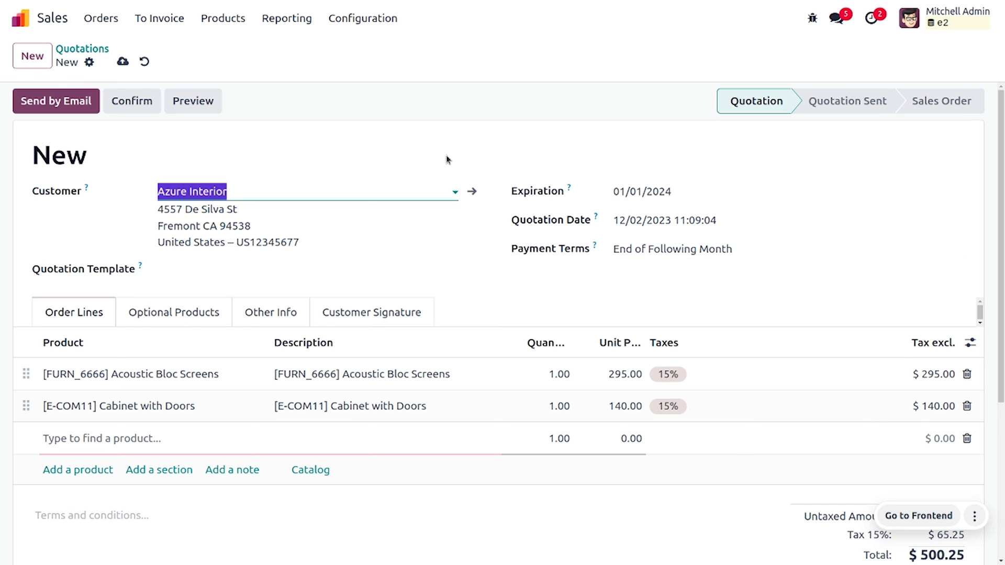
click(363, 186)
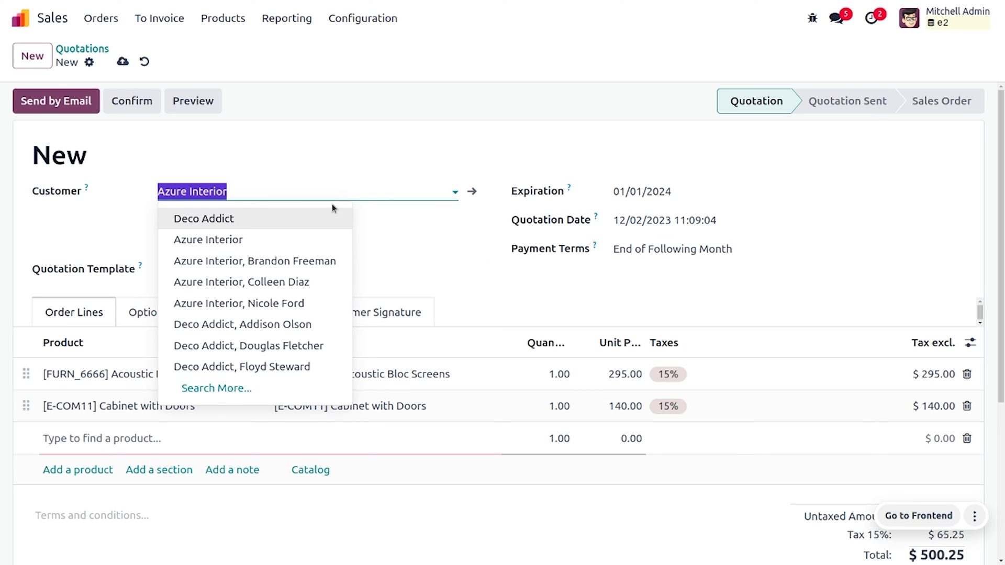
click(230, 387)
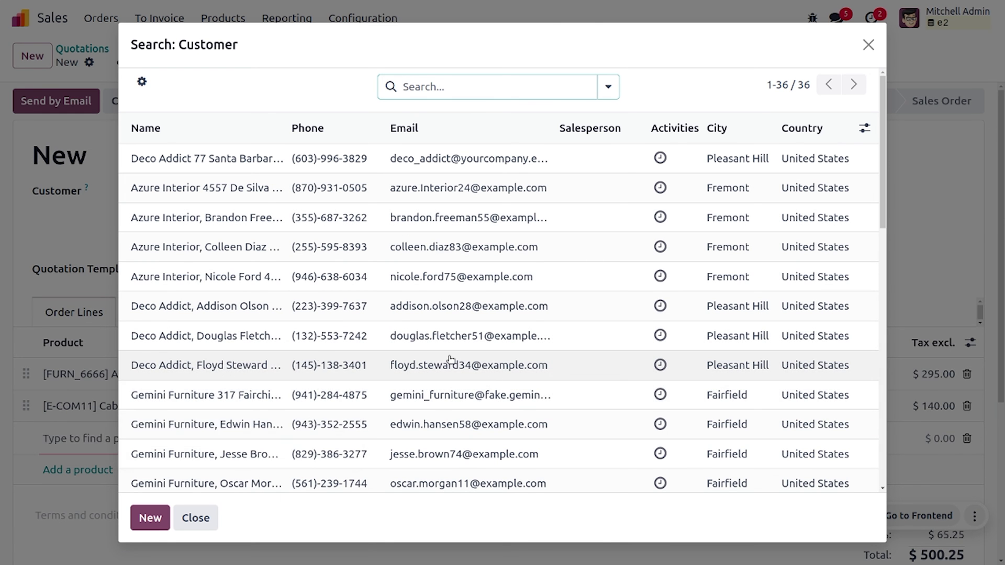
click(159, 393)
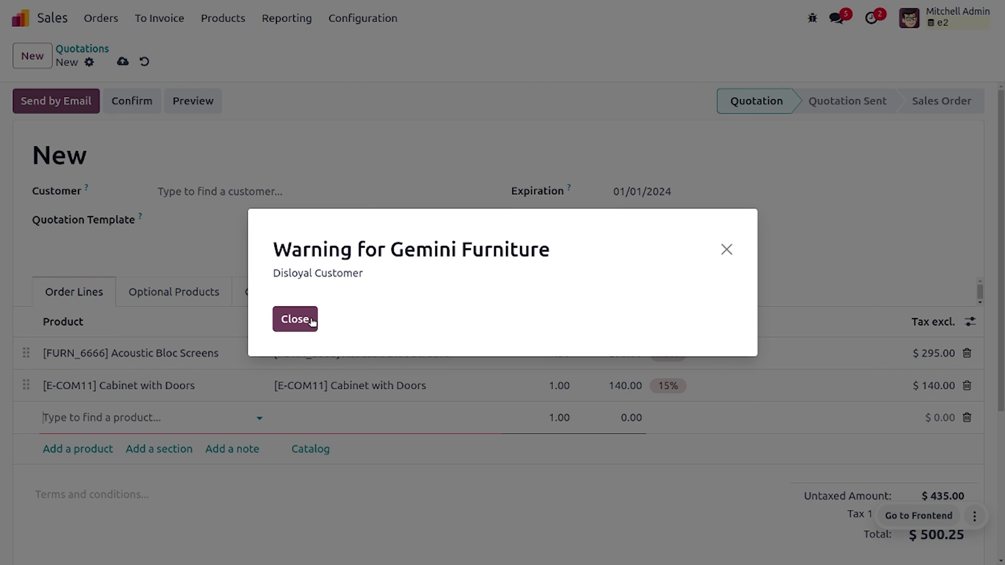
click(296, 319)
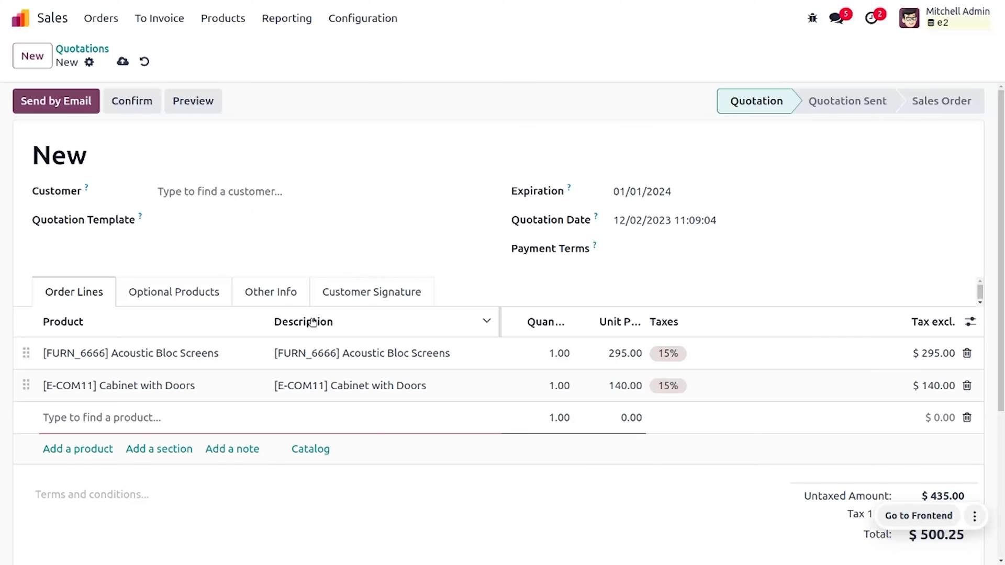
Set the quotation's customer to Azure Interior and dismiss the customer warning.
click(300, 192)
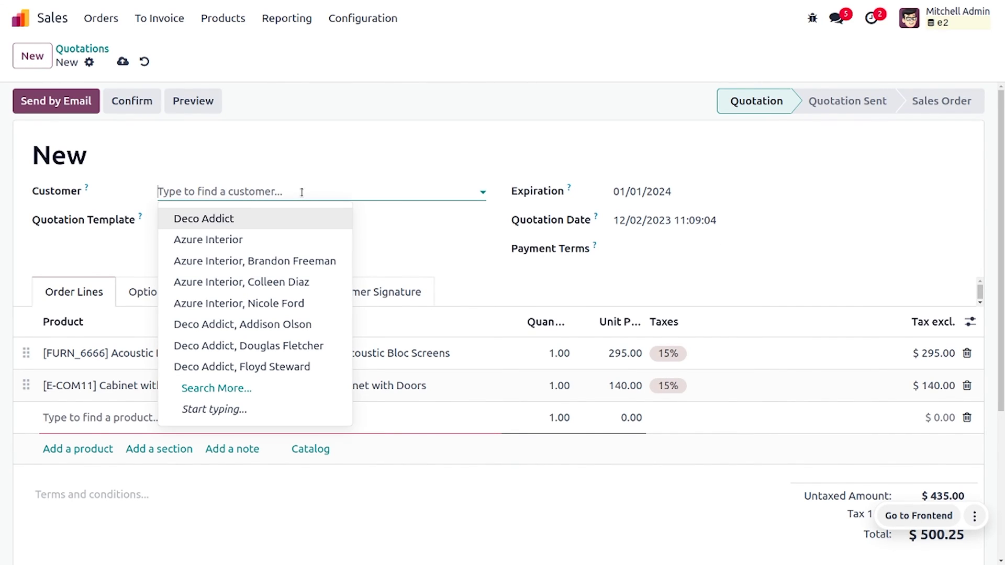
click(241, 241)
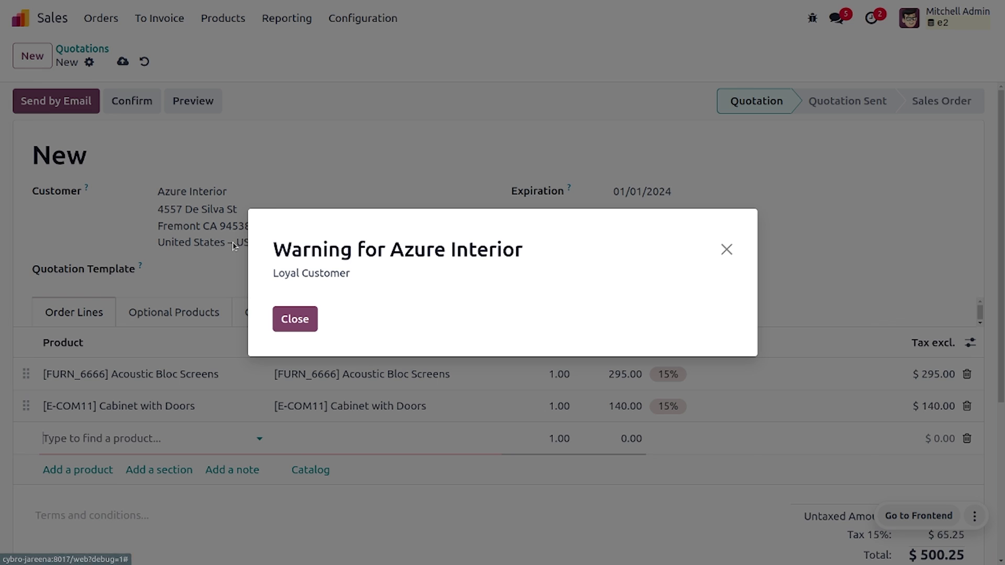
click(315, 313)
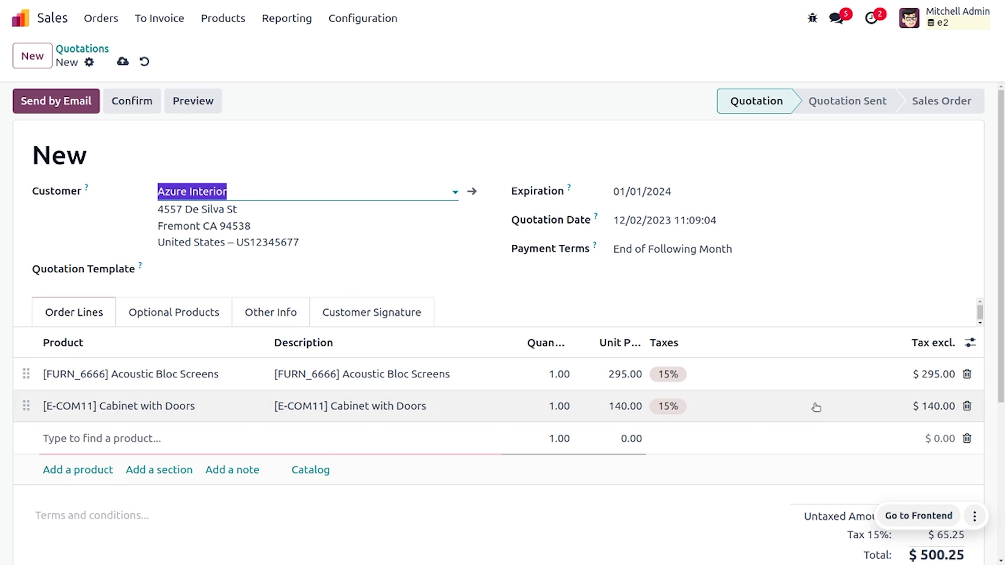
Remove the empty third order line and confirm the quotation.
click(967, 438)
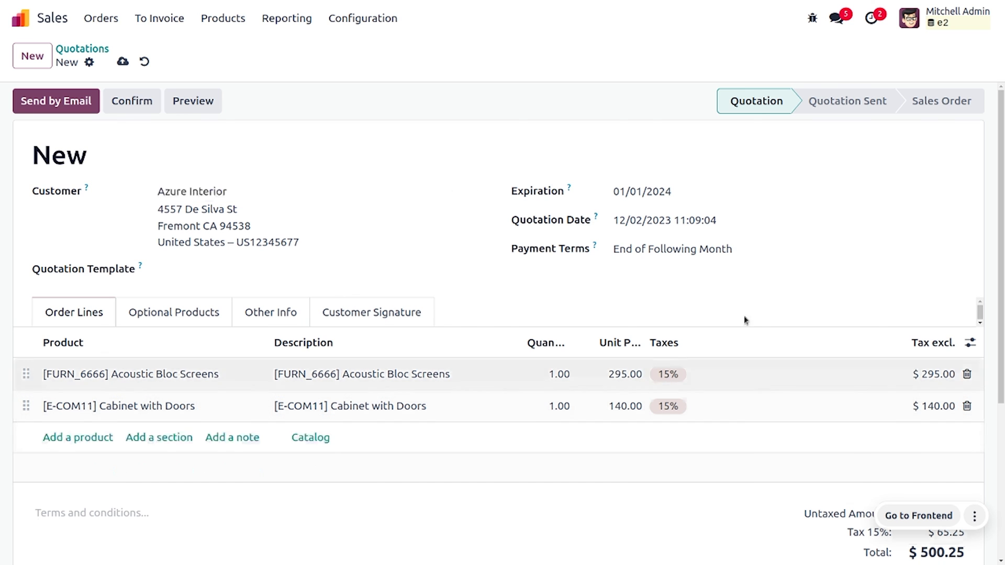
click(143, 101)
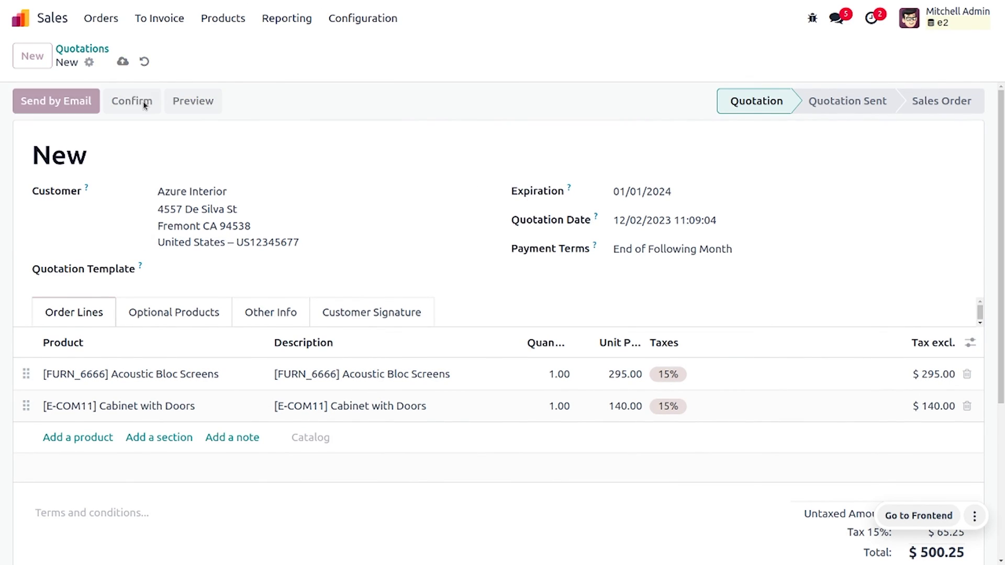